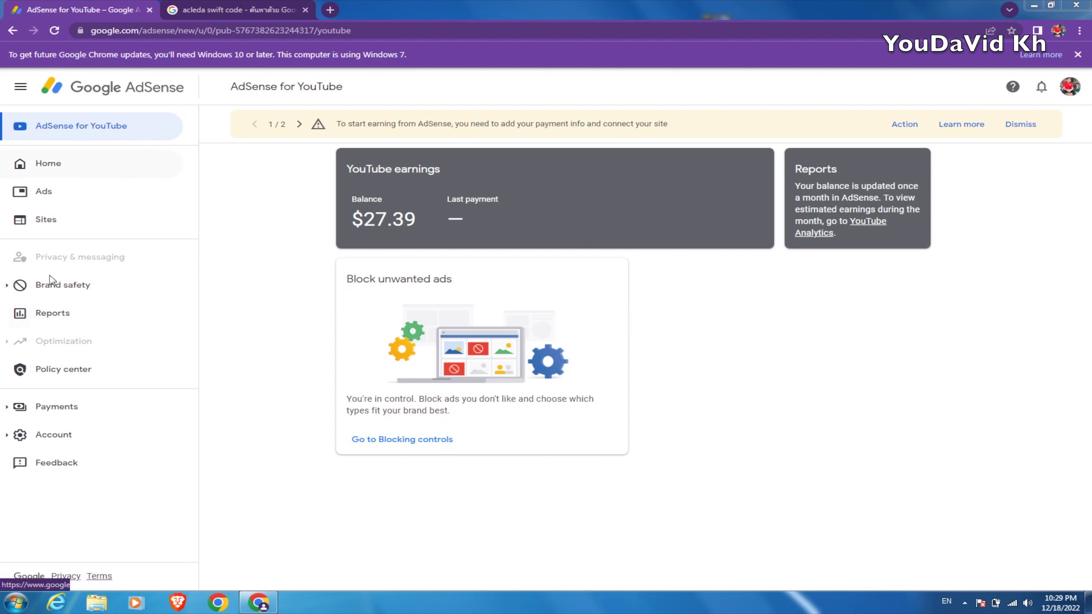
Expand Payments in the left sidebar to list Payments info and Verification check
{"action": "left_click", "coordinate": [60, 413]}
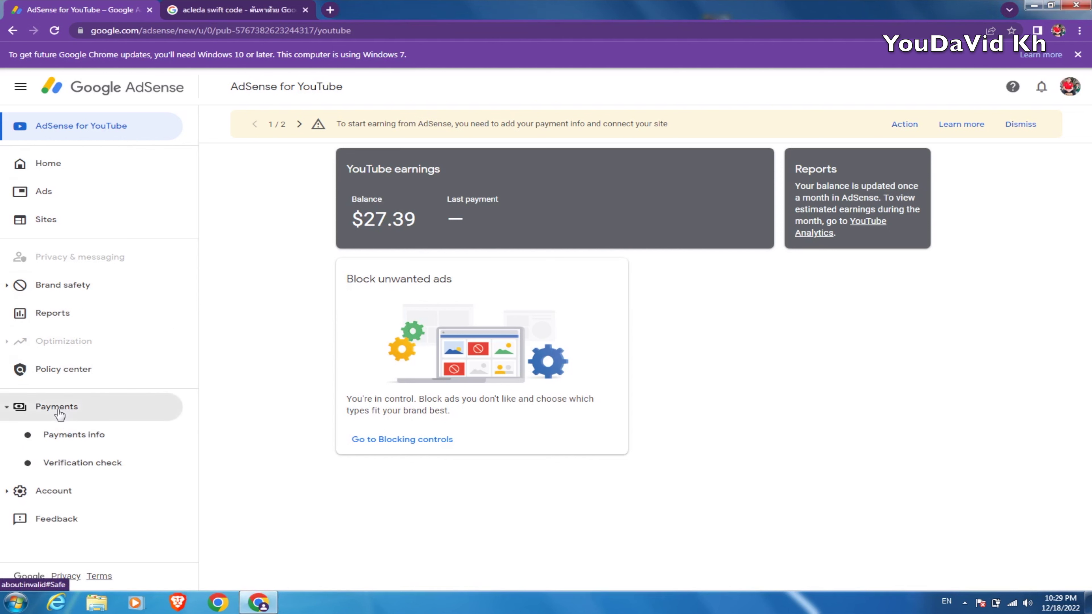
Open Payments info and switch to the YouTube (Cambodia) payments account showing $27.39 earnings
{"action": "left_click", "coordinate": [86, 439]}
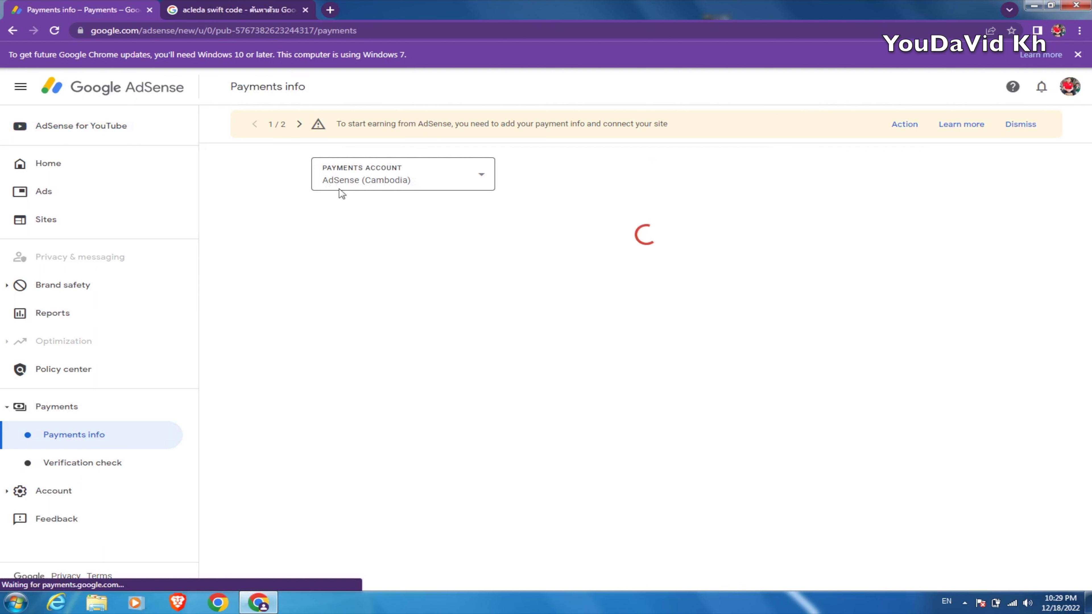
{"action": "left_click", "coordinate": [483, 177]}
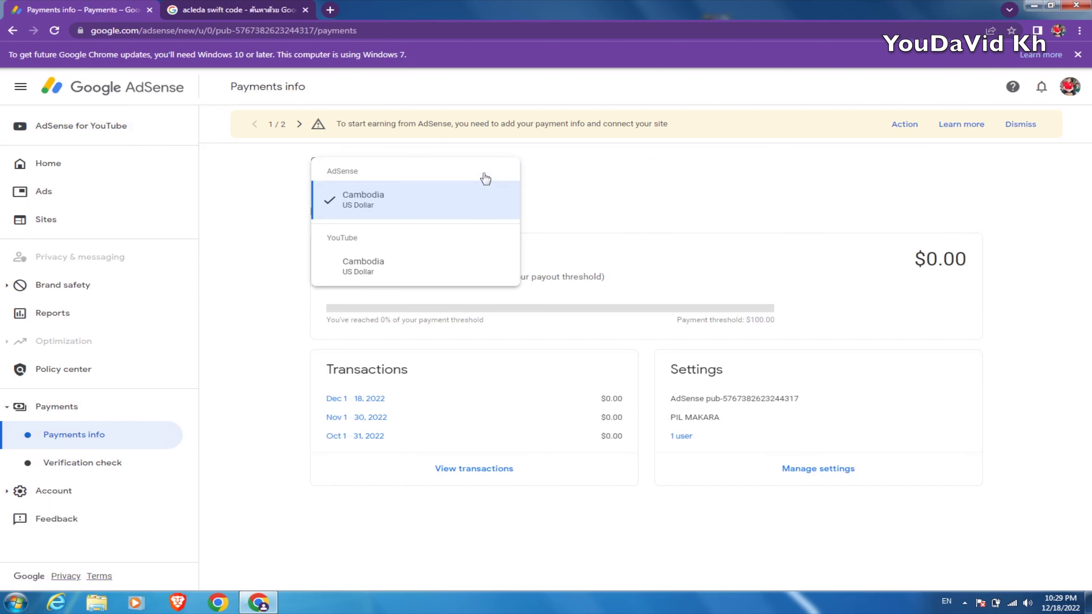
{"action": "left_click", "coordinate": [370, 272]}
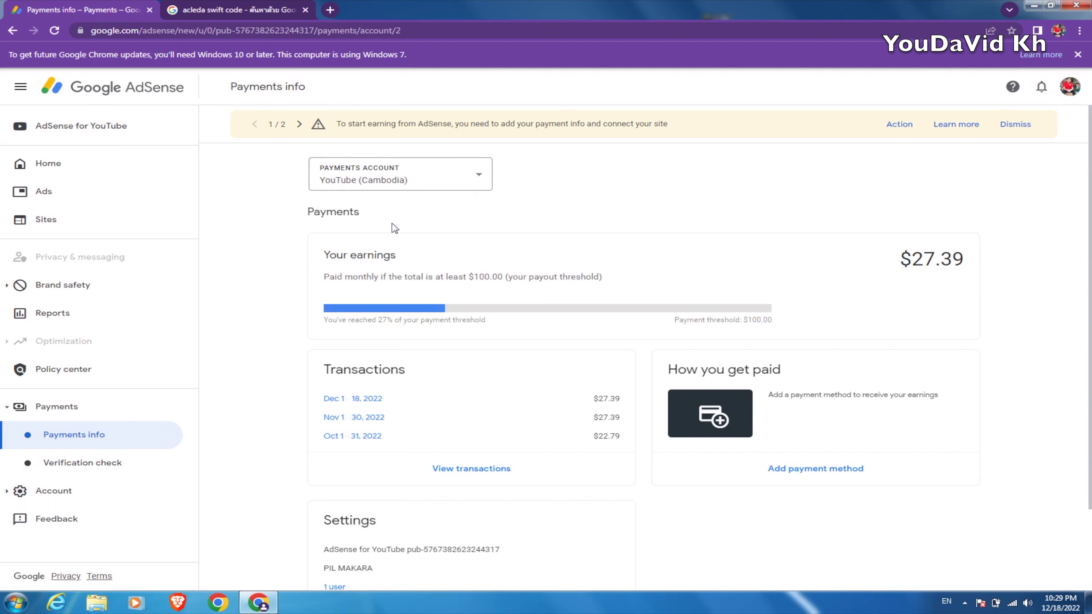
{"action": "scroll", "coordinate": [568, 451], "scroll_direction": "down", "scroll_amount": 2}
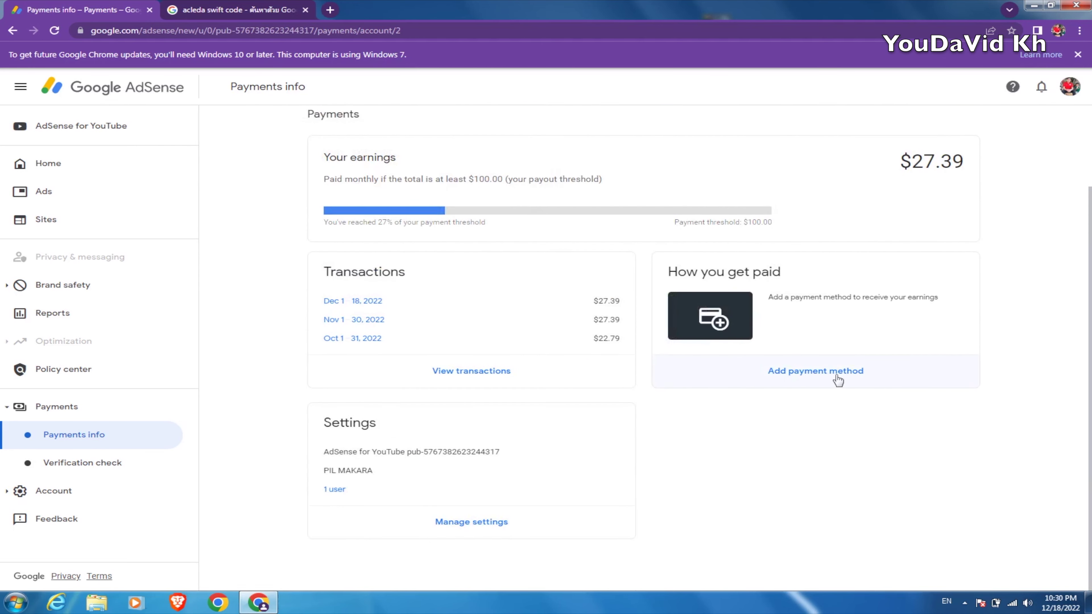
Add a new payment method by choosing new wire transfer details and expanding its form
{"action": "left_click", "coordinate": [815, 377]}
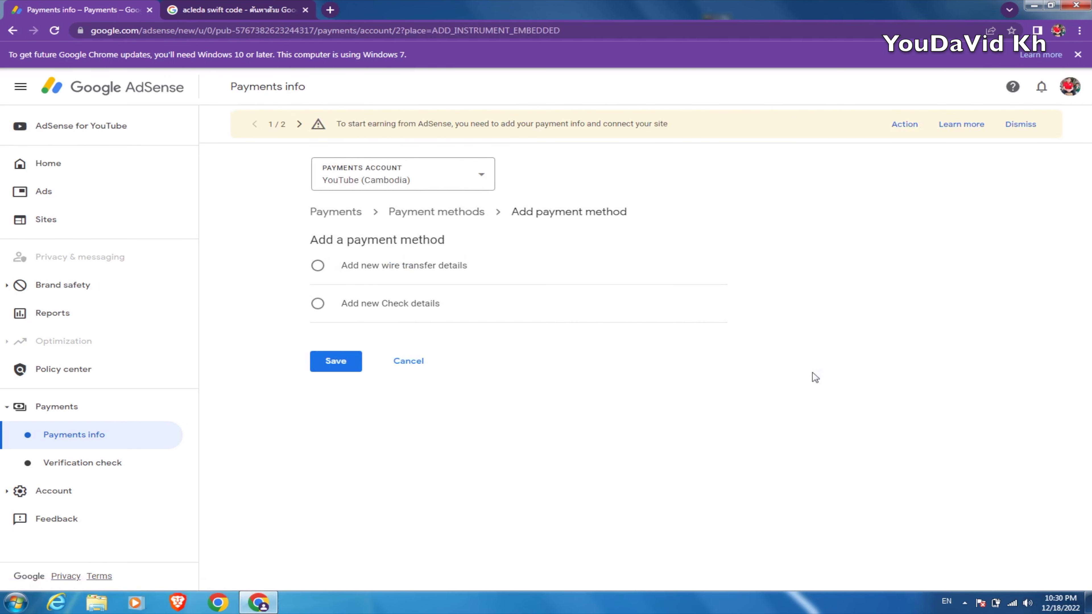
{"action": "left_click", "coordinate": [371, 280]}
{"action": "left_click", "coordinate": [383, 272]}
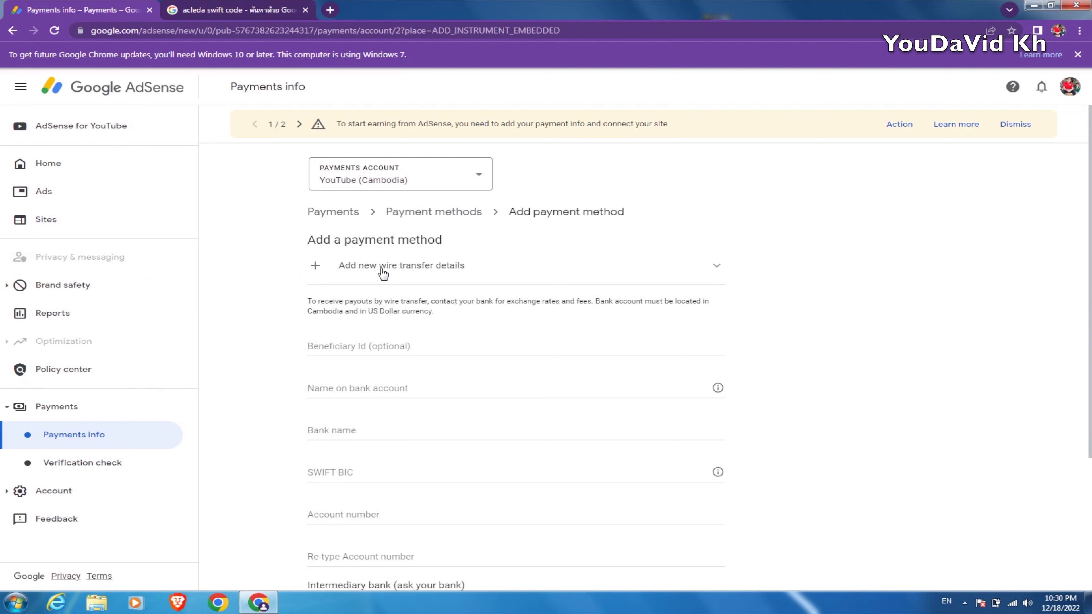
Step through Beneficiary Id, name, bank name and account number fields, leaving them flagged required
{"action": "scroll", "coordinate": [834, 382], "scroll_direction": "down", "scroll_amount": 1}
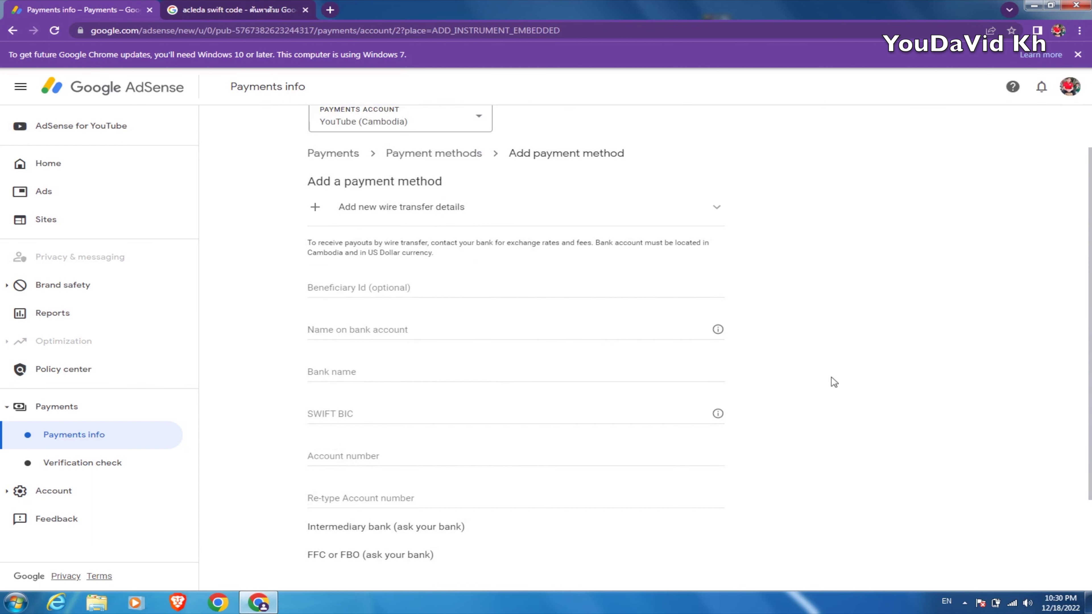
{"action": "scroll", "coordinate": [834, 382], "scroll_direction": "down", "scroll_amount": 1}
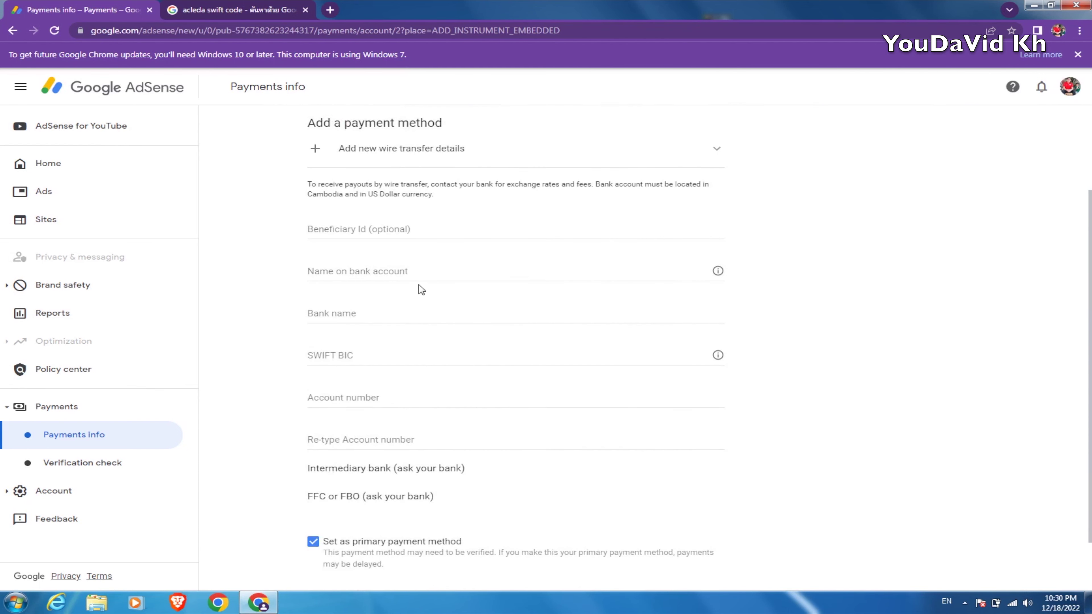
{"action": "left_click", "coordinate": [379, 232]}
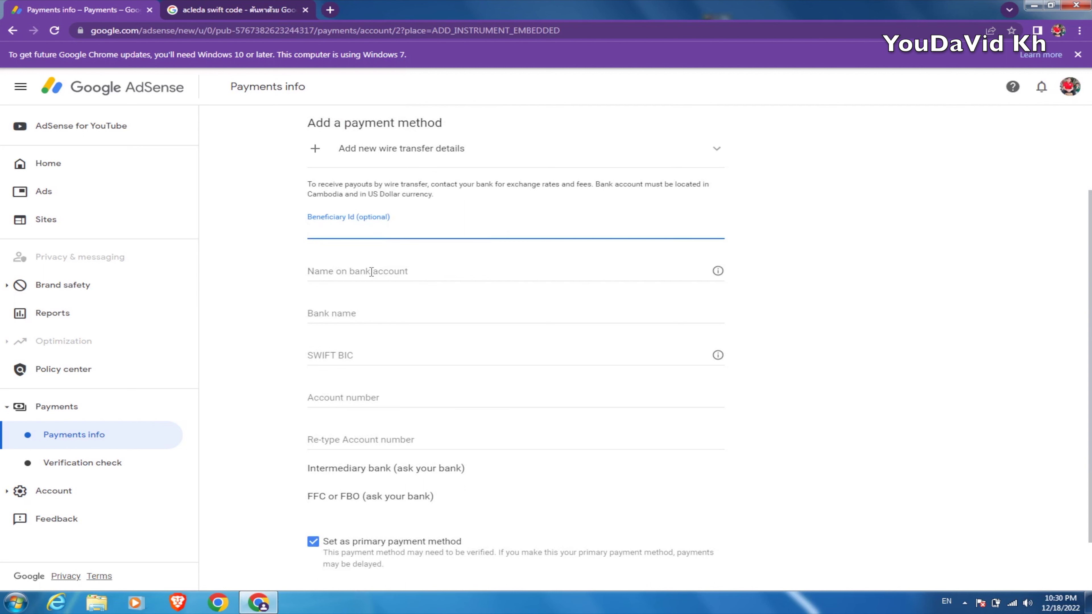
{"action": "left_click", "coordinate": [403, 273]}
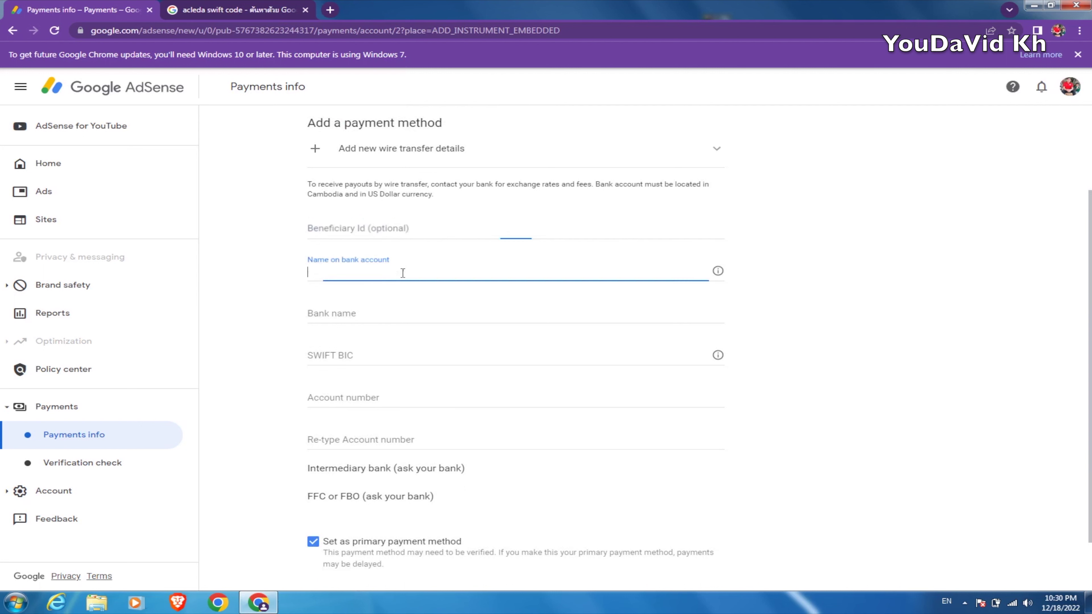
{"action": "left_click", "coordinate": [363, 317]}
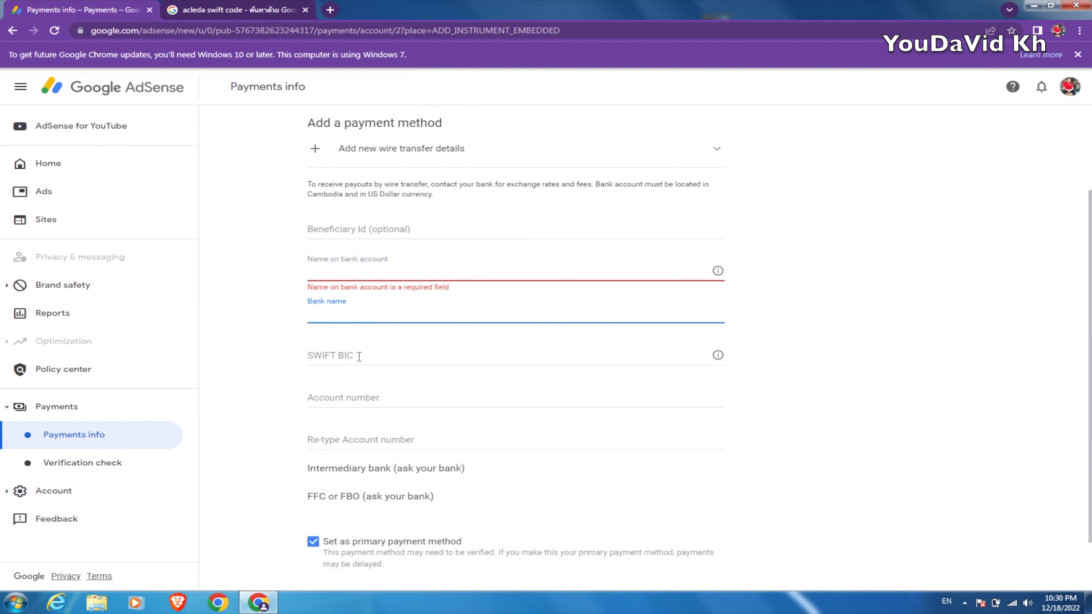
{"action": "left_click", "coordinate": [369, 398]}
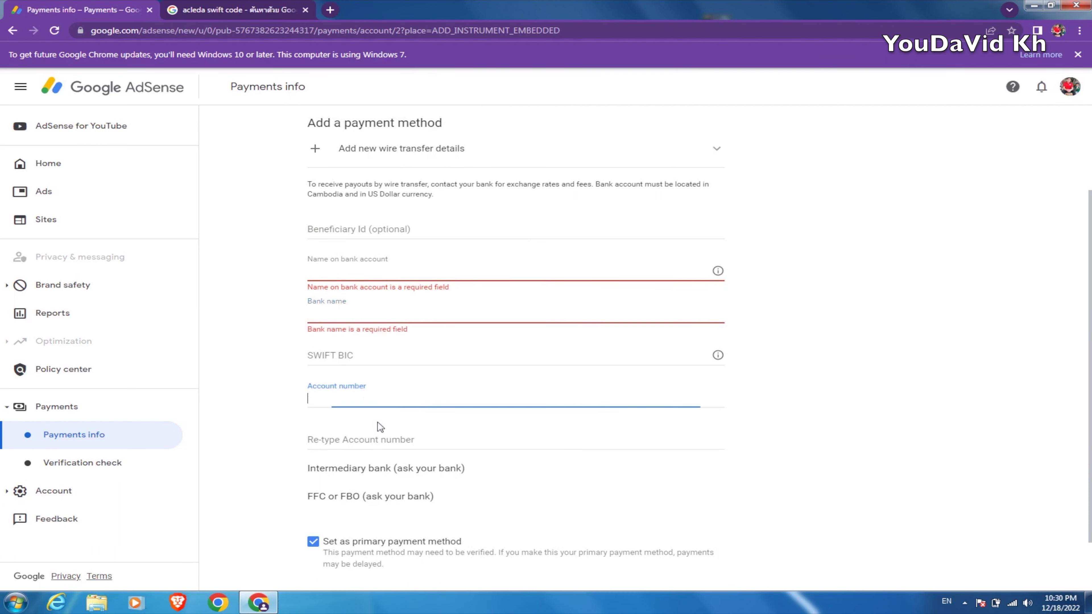
{"action": "left_click", "coordinate": [377, 439]}
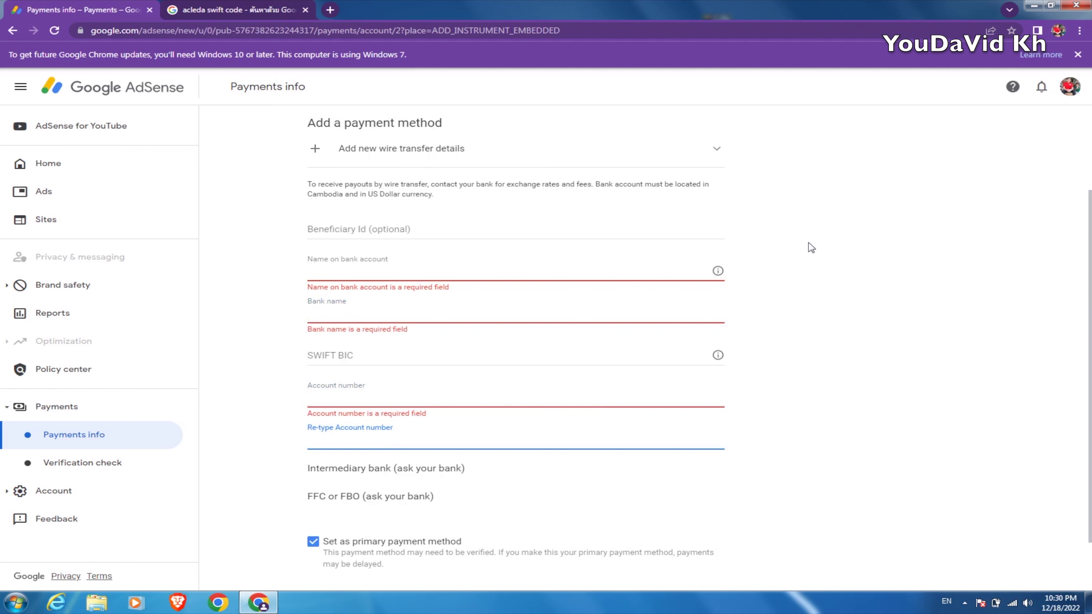
{"action": "left_click", "coordinate": [377, 229]}
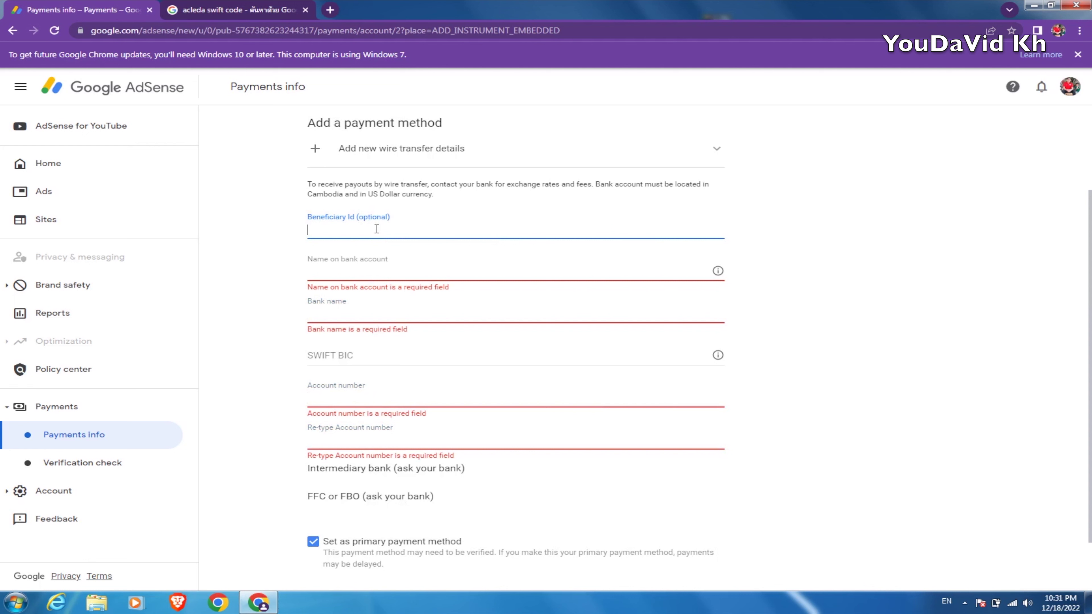
Enter the beneficiary ID and type ACLIDA BANK as the name on the bank account
{"action": "left_click", "coordinate": [361, 272]}
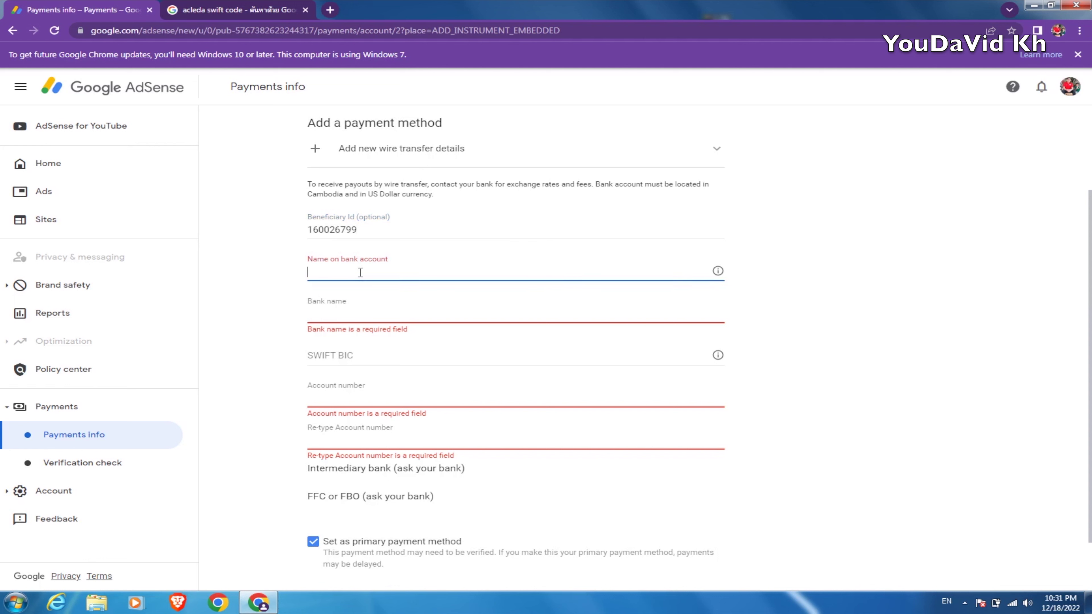
{"action": "type", "text": "ACLIDA"}
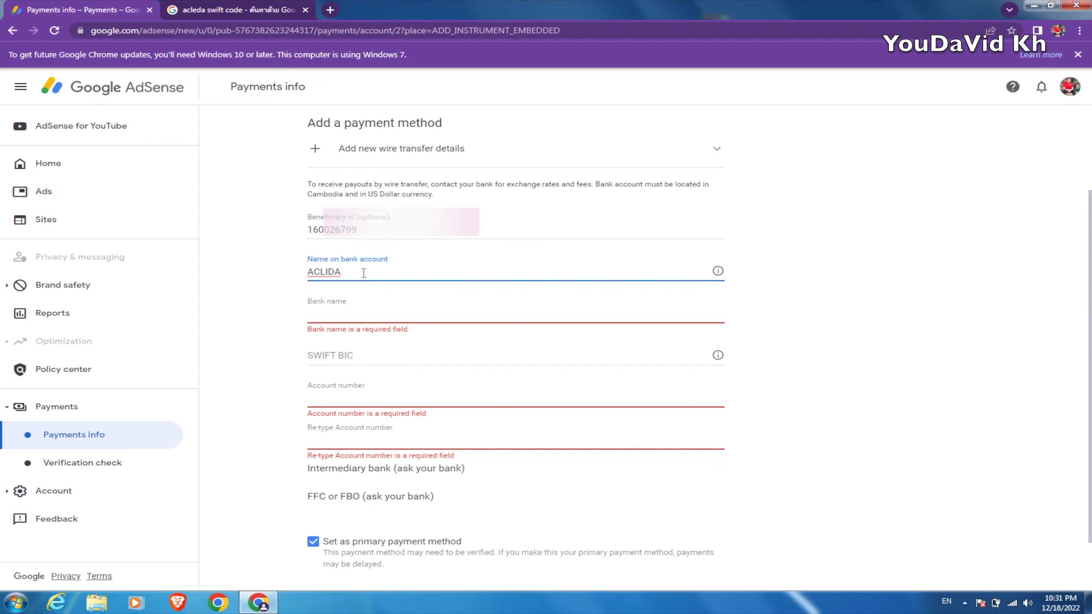
{"action": "type", "text": "Ba"}
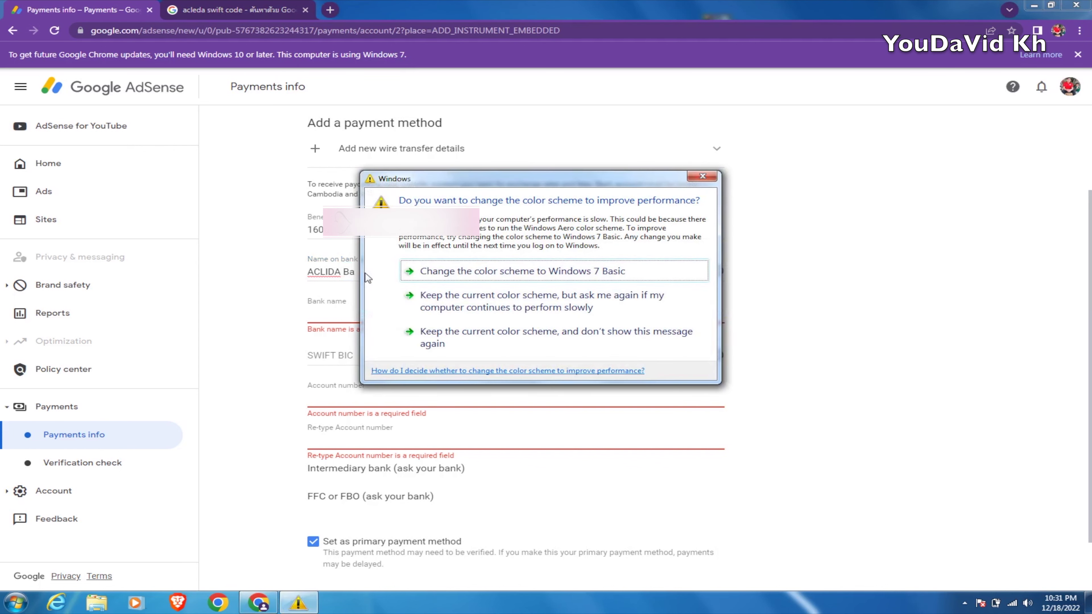
{"action": "left_click", "coordinate": [703, 176]}
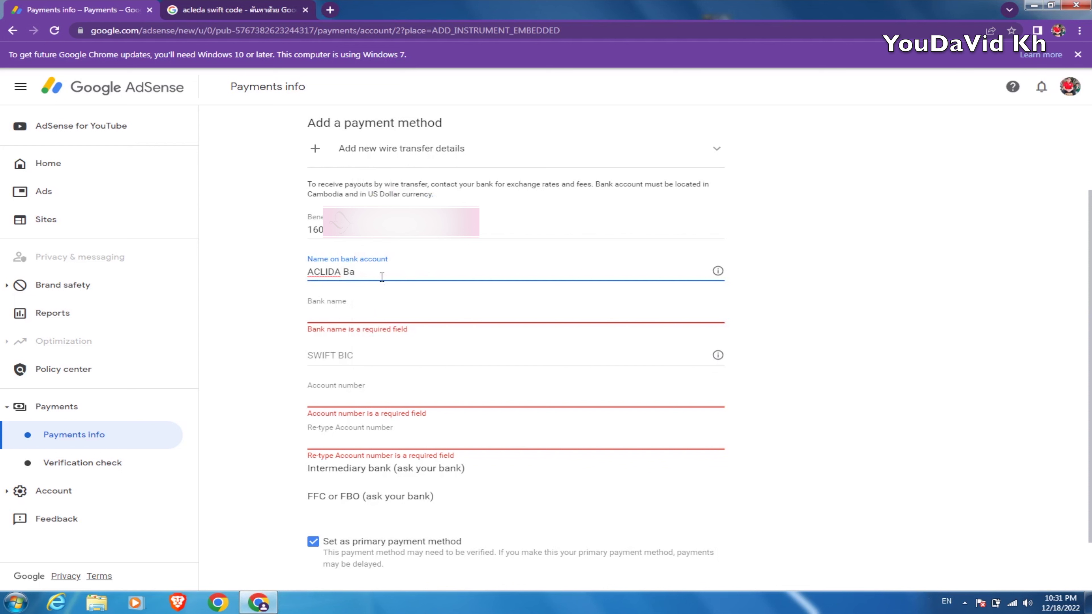
{"action": "key", "text": "BackSpace"}
{"action": "type", "text": "AML"}
{"action": "key", "text": "BackSpace"}
{"action": "key", "text": "BackSpace"}
{"action": "type", "text": "NK"}
{"action": "left_click", "coordinate": [359, 319]}
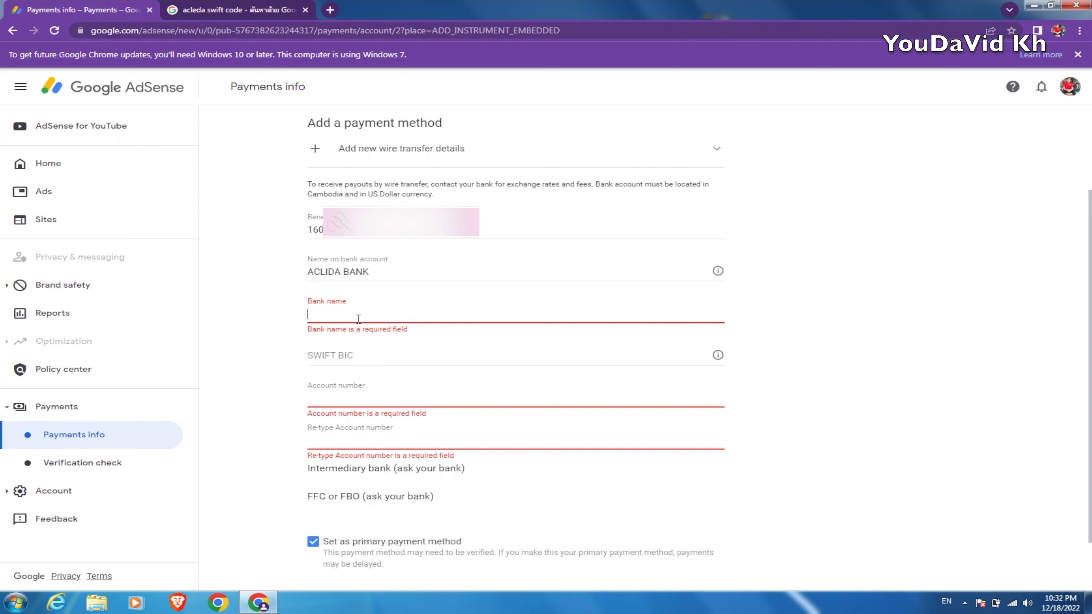
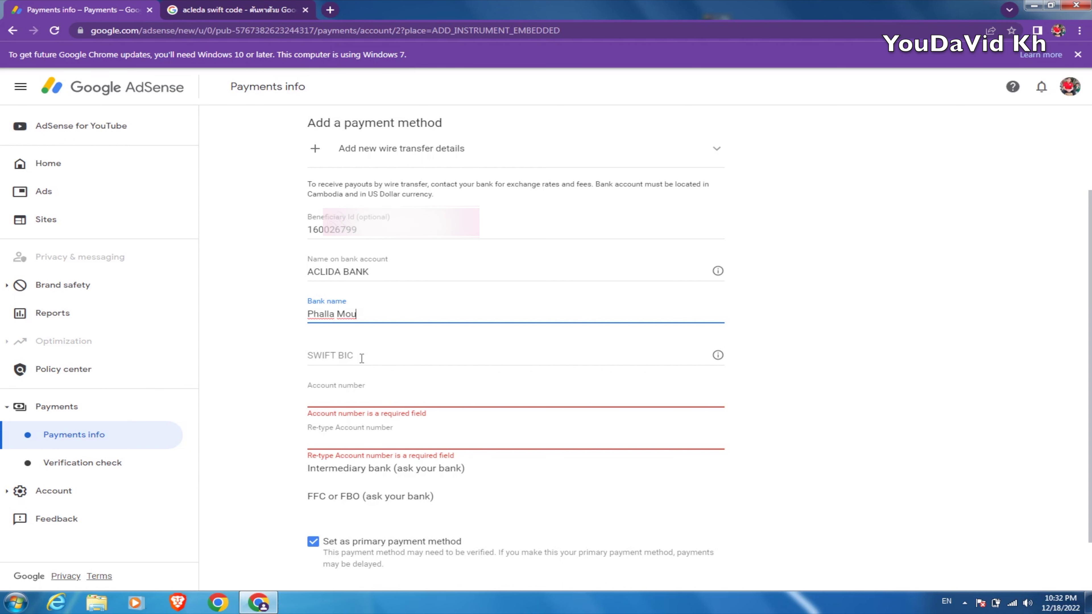
Enter the account holder's name in Bank name and go to the 'acleda swift code' search results
{"action": "left_click", "coordinate": [254, 10]}
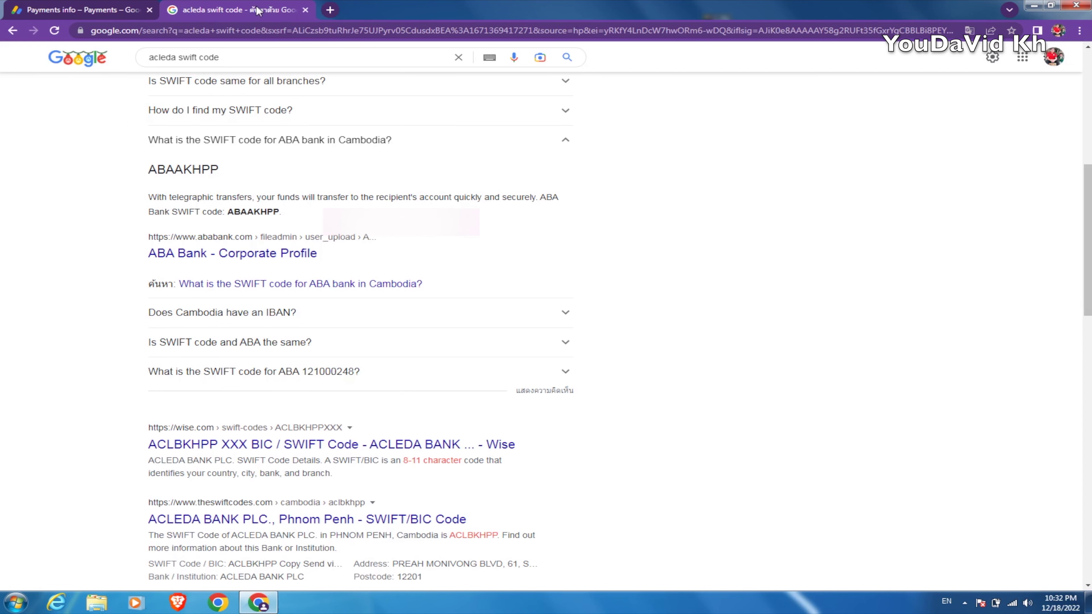
Copy ACLEDA Bank's SWIFT code ACLBKHPP from the Google result card
{"action": "scroll", "coordinate": [272, 131], "scroll_direction": "up", "scroll_amount": 8}
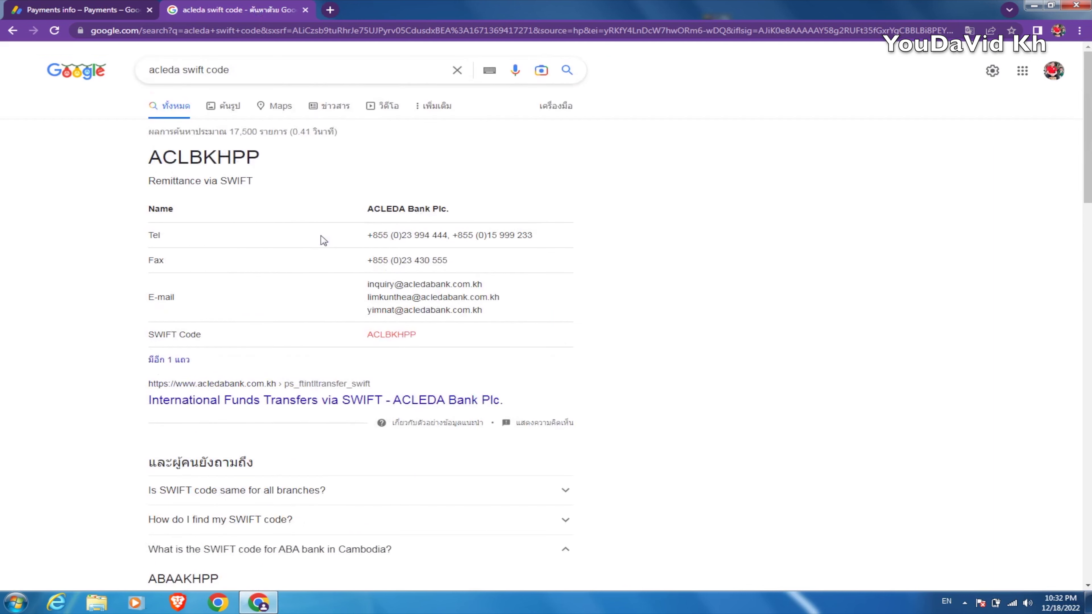
{"action": "left_click_drag", "start_coordinate": [246, 72], "coordinate": [147, 74]}
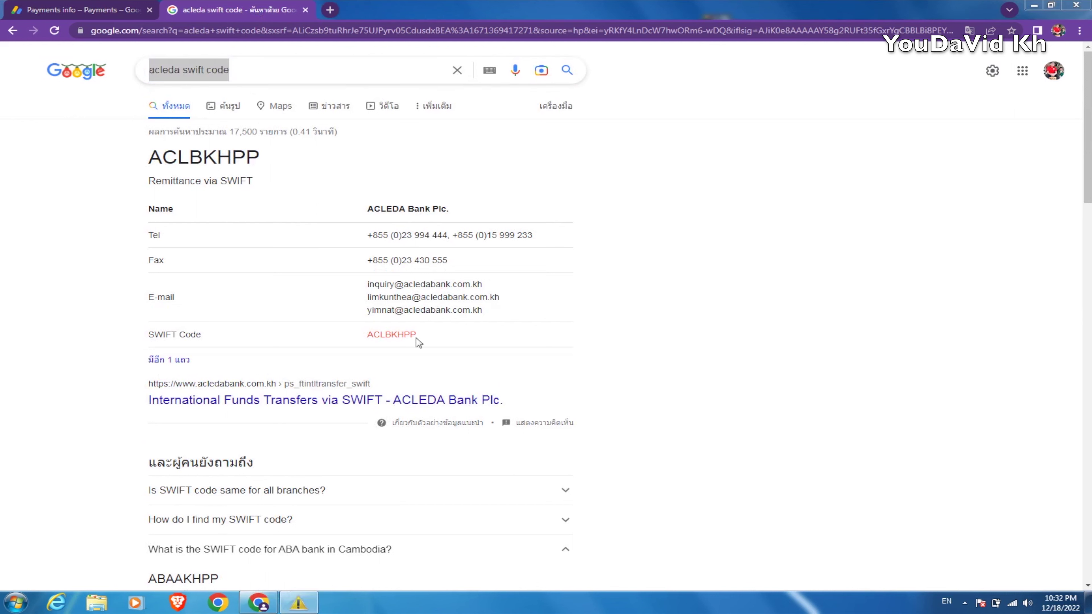
{"action": "left_click", "coordinate": [702, 178]}
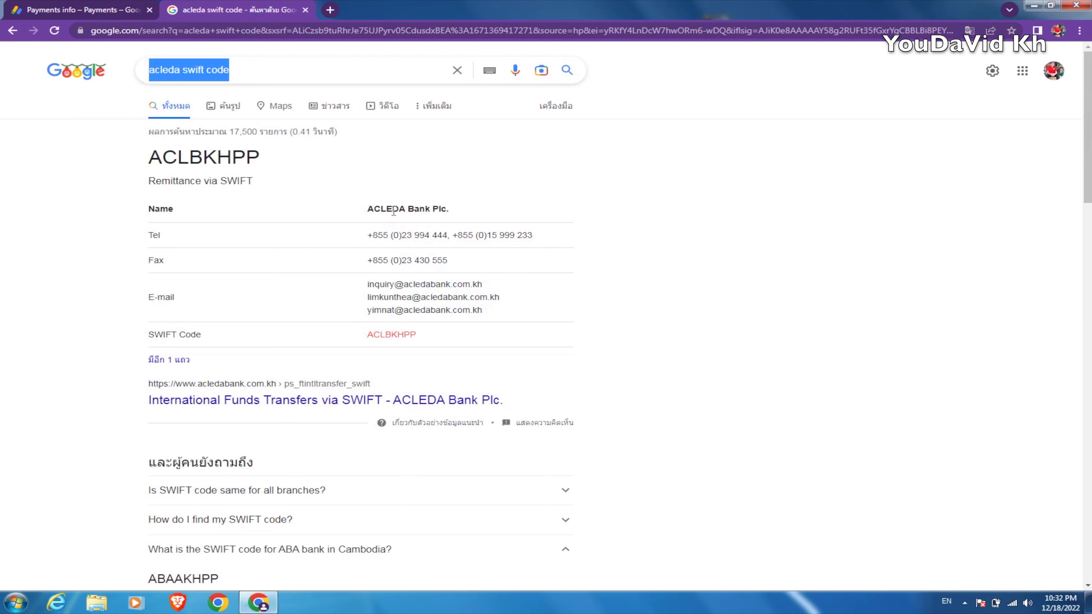
{"action": "left_click_drag", "start_coordinate": [417, 336], "coordinate": [366, 335]}
{"action": "right_click", "coordinate": [376, 334]}
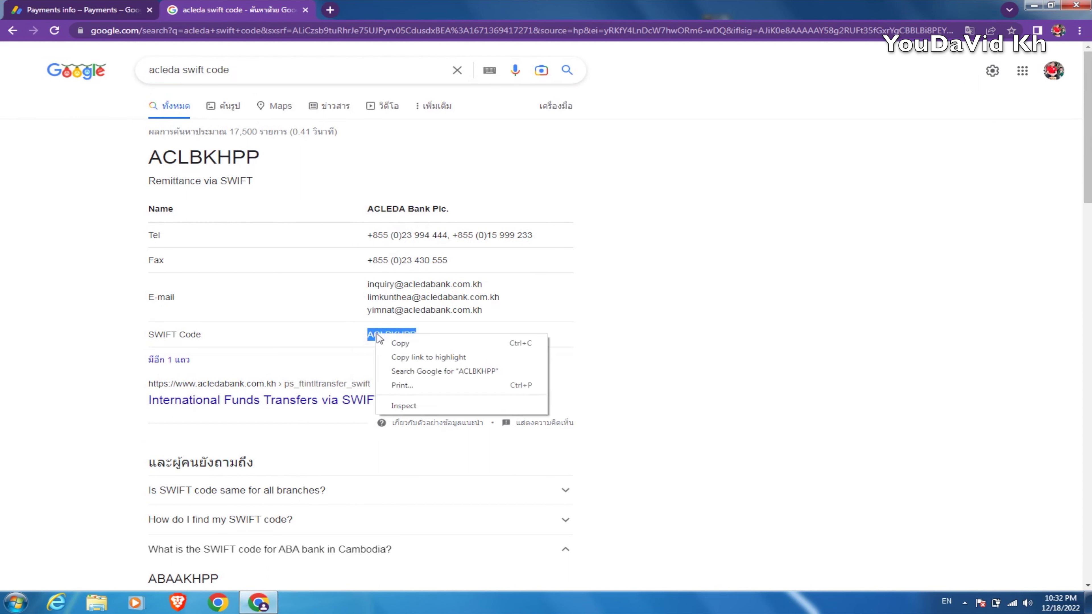
{"action": "left_click", "coordinate": [400, 346]}
Copy ACLBKHPP again from the theswiftcodes result snippet and return to AdSense
{"action": "scroll", "coordinate": [473, 398], "scroll_direction": "down", "scroll_amount": 6}
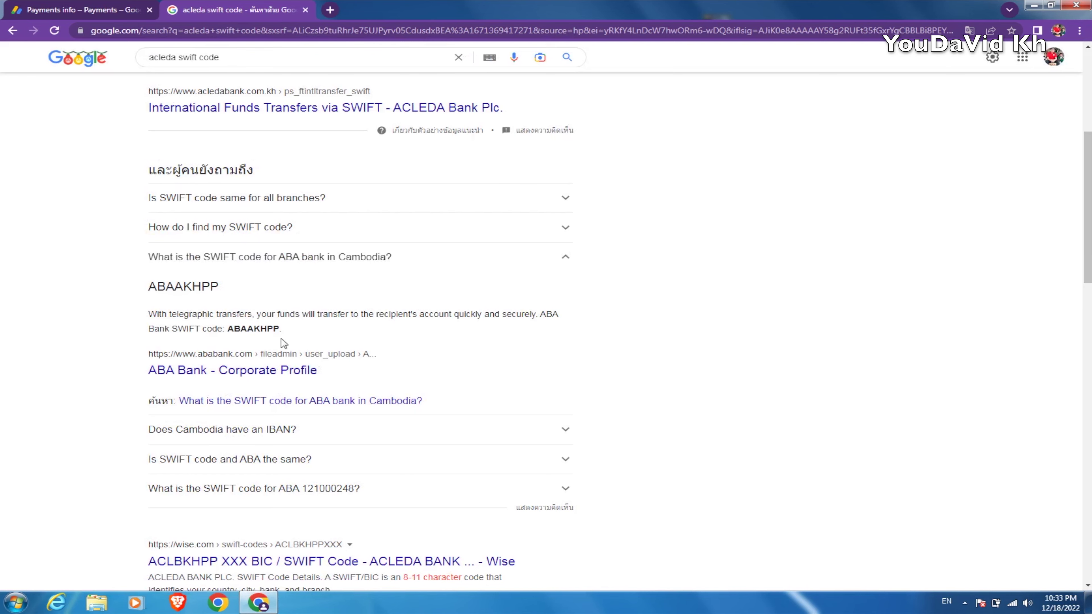
{"action": "scroll", "coordinate": [284, 343], "scroll_direction": "down", "scroll_amount": 4}
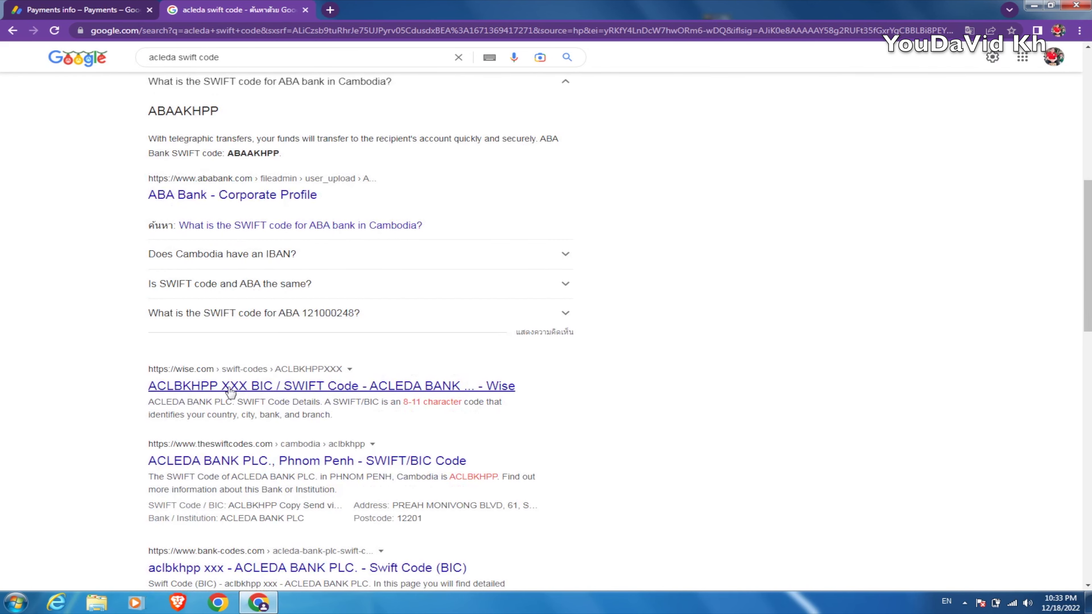
{"action": "scroll", "coordinate": [207, 400], "scroll_direction": "down", "scroll_amount": 1}
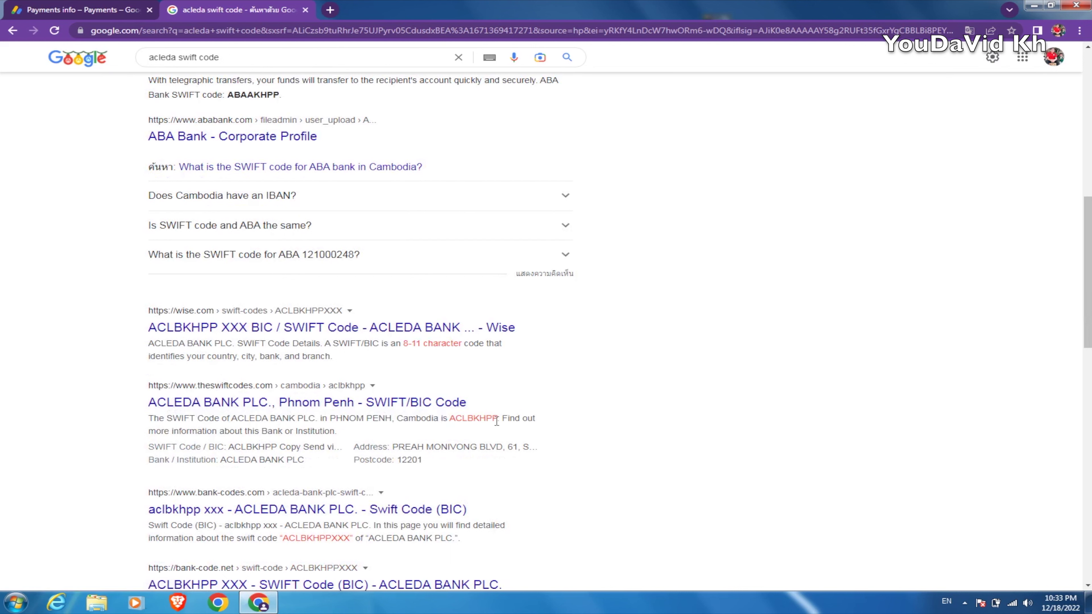
{"action": "left_click_drag", "start_coordinate": [498, 420], "coordinate": [450, 420]}
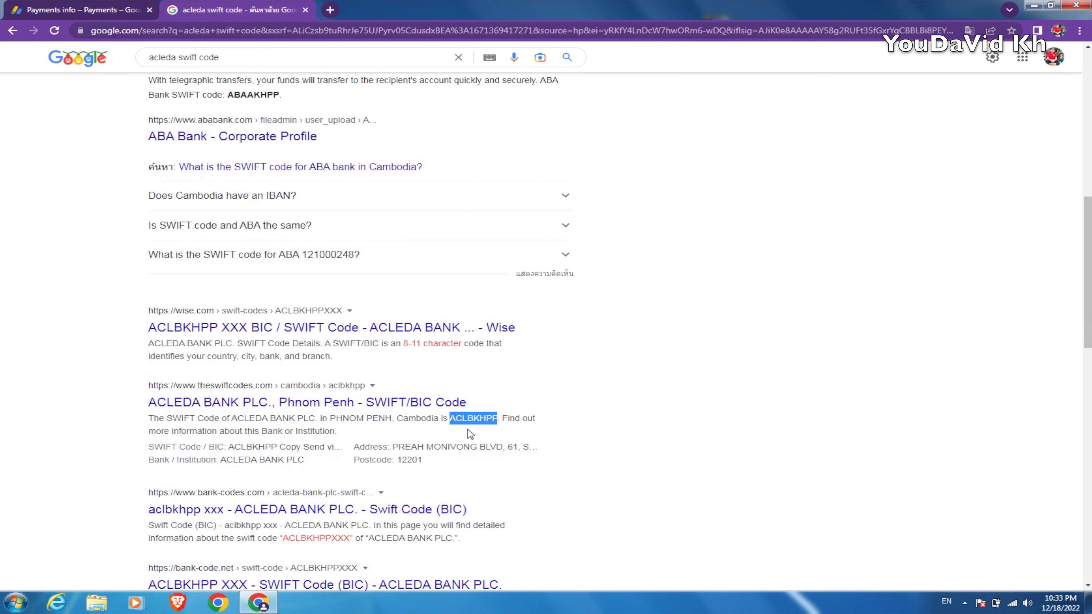
{"action": "right_click", "coordinate": [471, 419]}
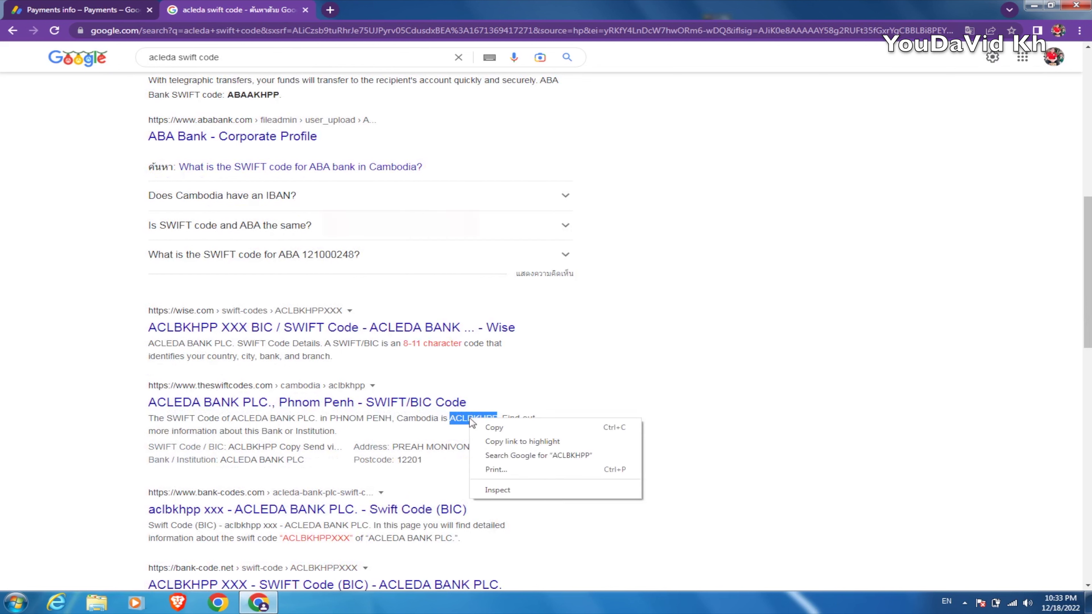
{"action": "left_click", "coordinate": [487, 429]}
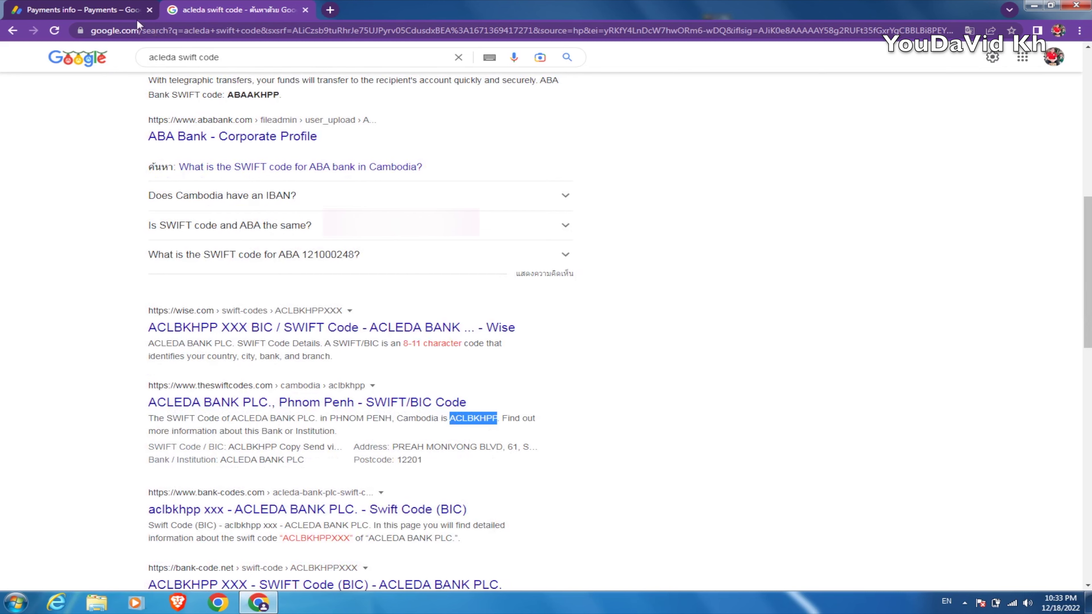
{"action": "left_click", "coordinate": [108, 9]}
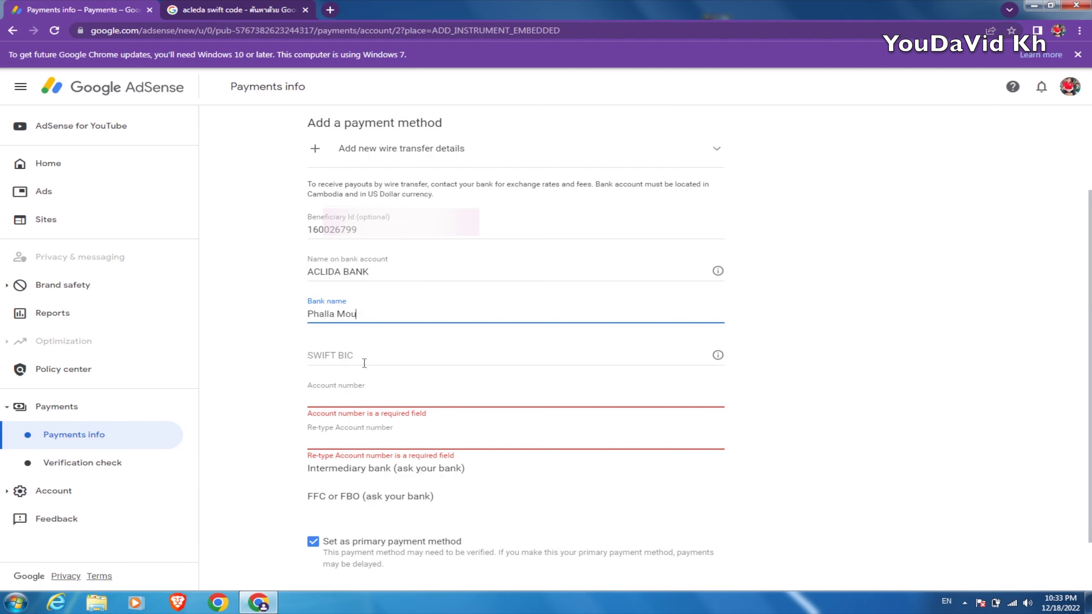
Paste ACLBKHPP into the wire transfer form's SWIFT BIC field
{"action": "left_click", "coordinate": [352, 355]}
{"action": "right_click", "coordinate": [352, 355]}
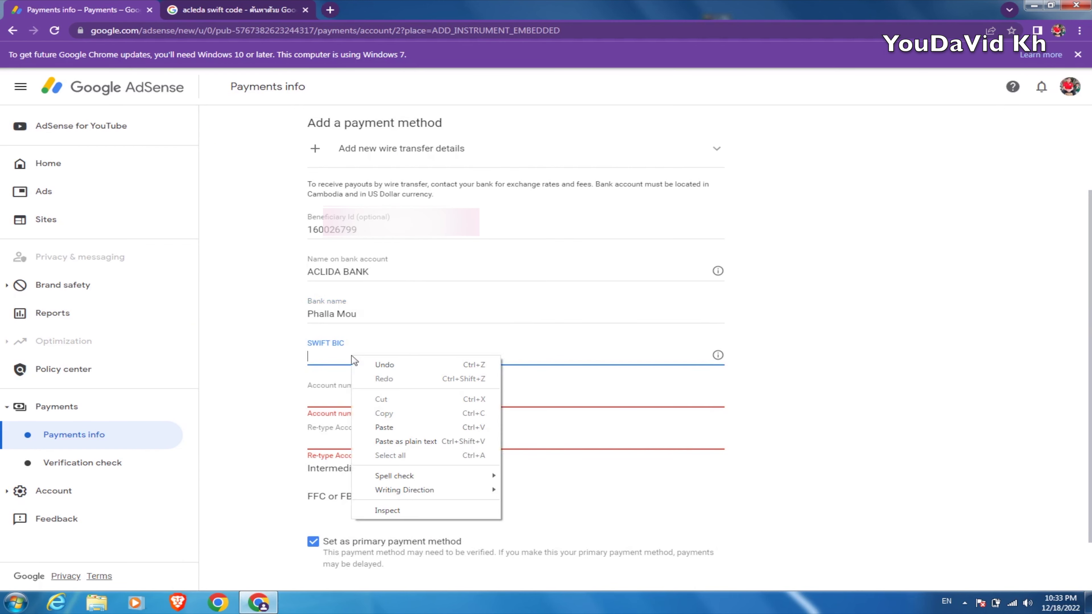
{"action": "left_click", "coordinate": [384, 427]}
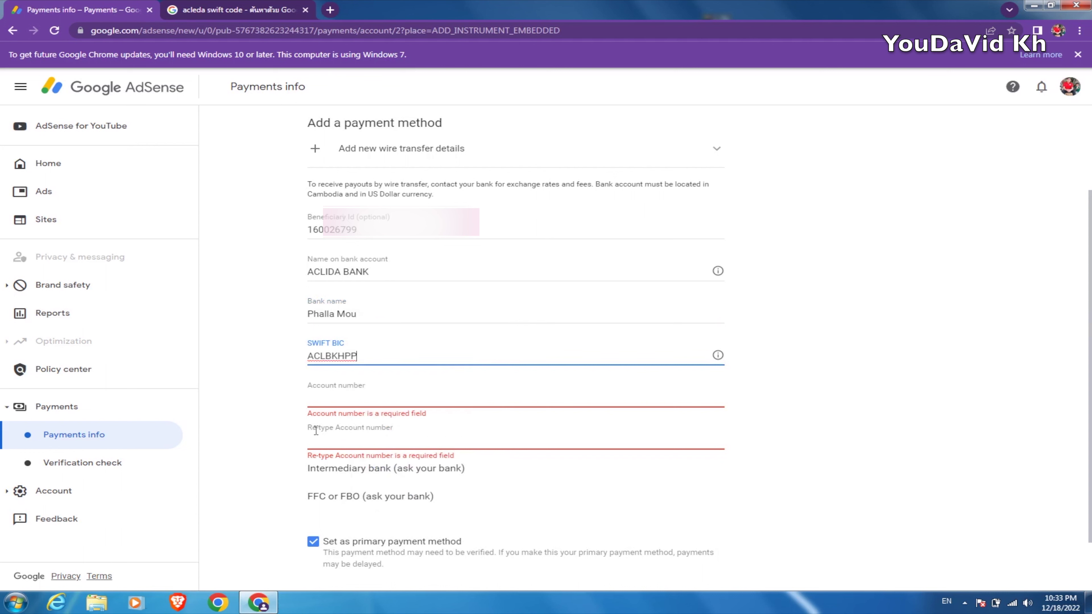
{"action": "left_click", "coordinate": [349, 400]}
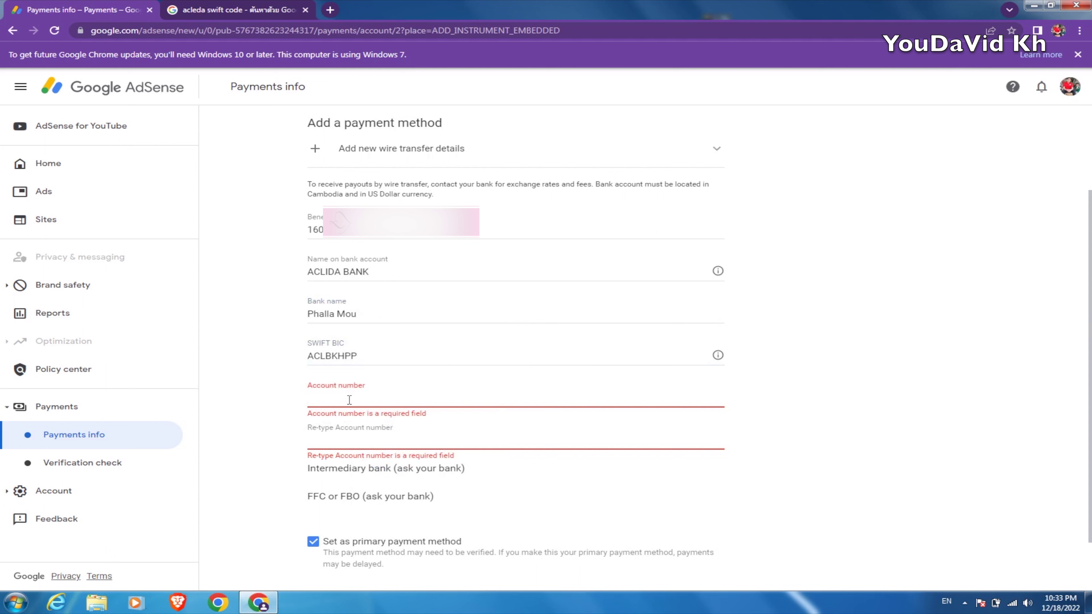
Type the bank account number and paste the same number into Re-type Account number
{"action": "left_click", "coordinate": [349, 400]}
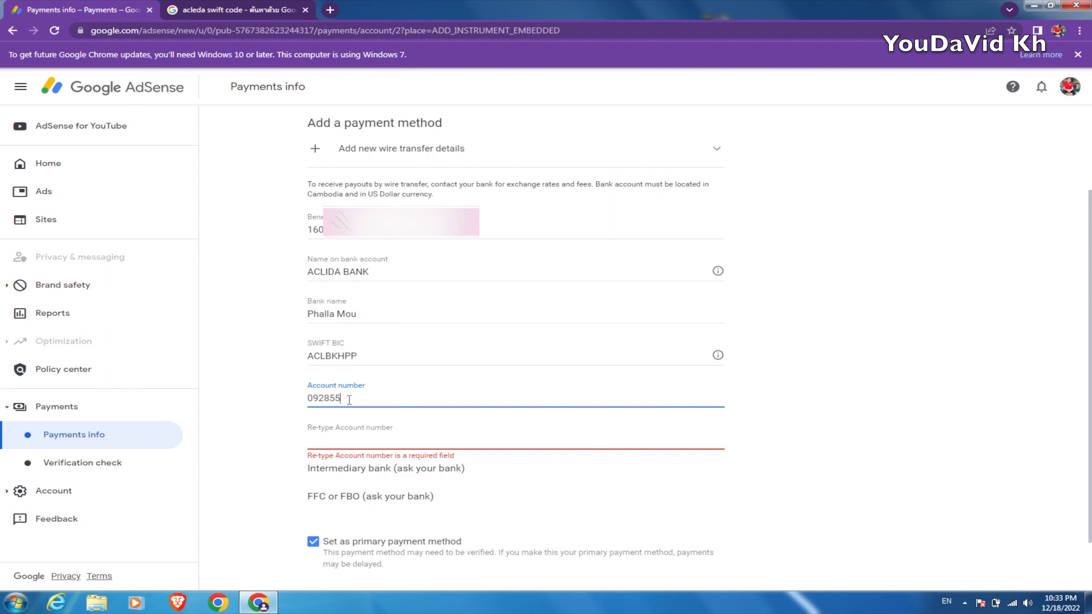
{"action": "left_click_drag", "start_coordinate": [384, 400], "coordinate": [247, 396]}
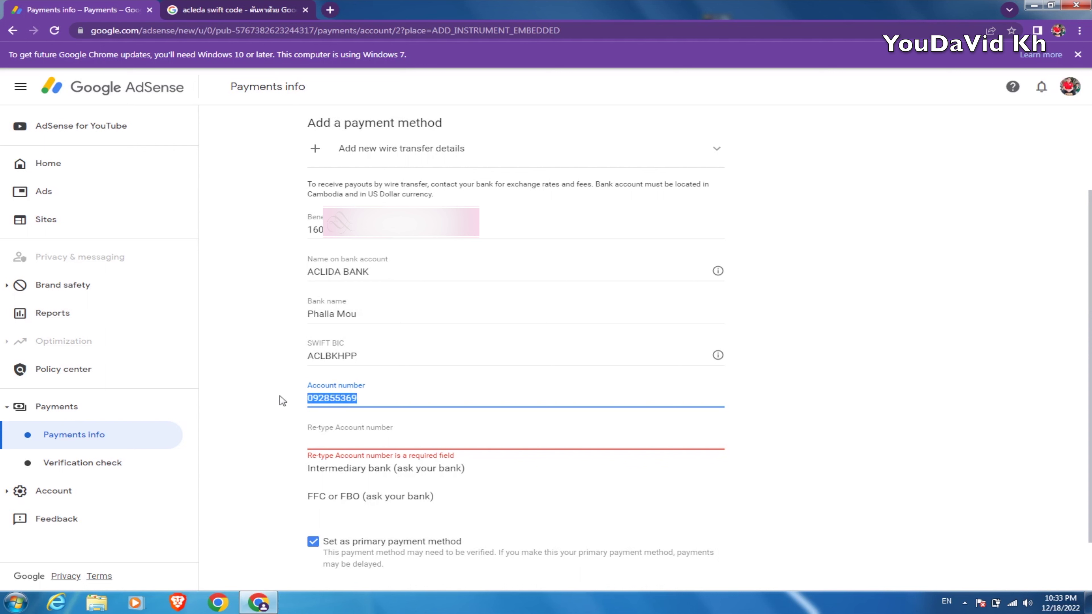
{"action": "right_click", "coordinate": [328, 401]}
{"action": "left_click", "coordinate": [353, 422]}
{"action": "left_click", "coordinate": [331, 447]}
{"action": "right_click", "coordinate": [331, 448]}
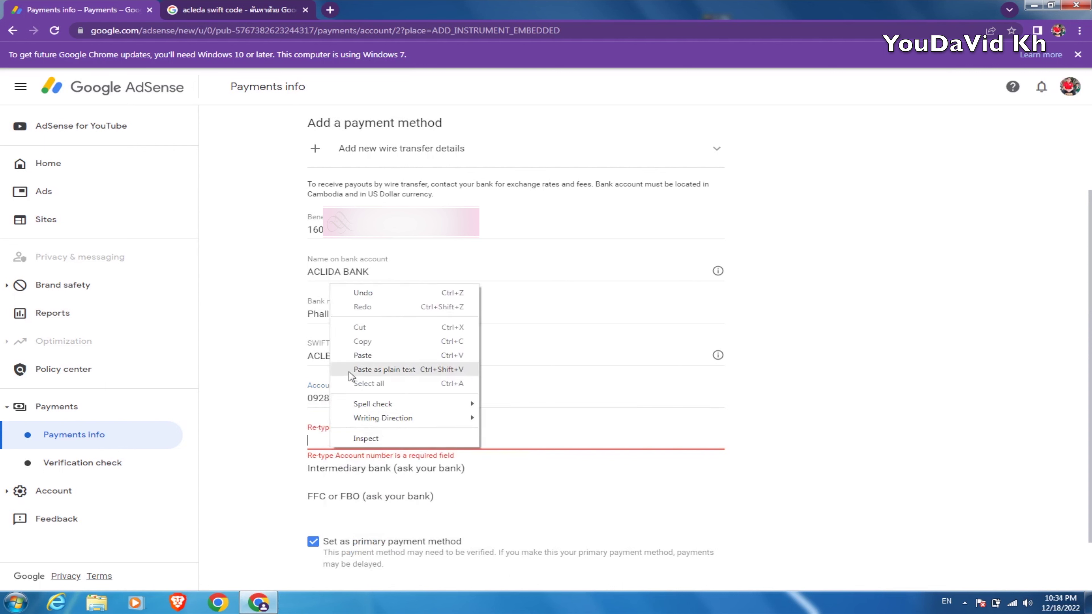
{"action": "left_click", "coordinate": [357, 356]}
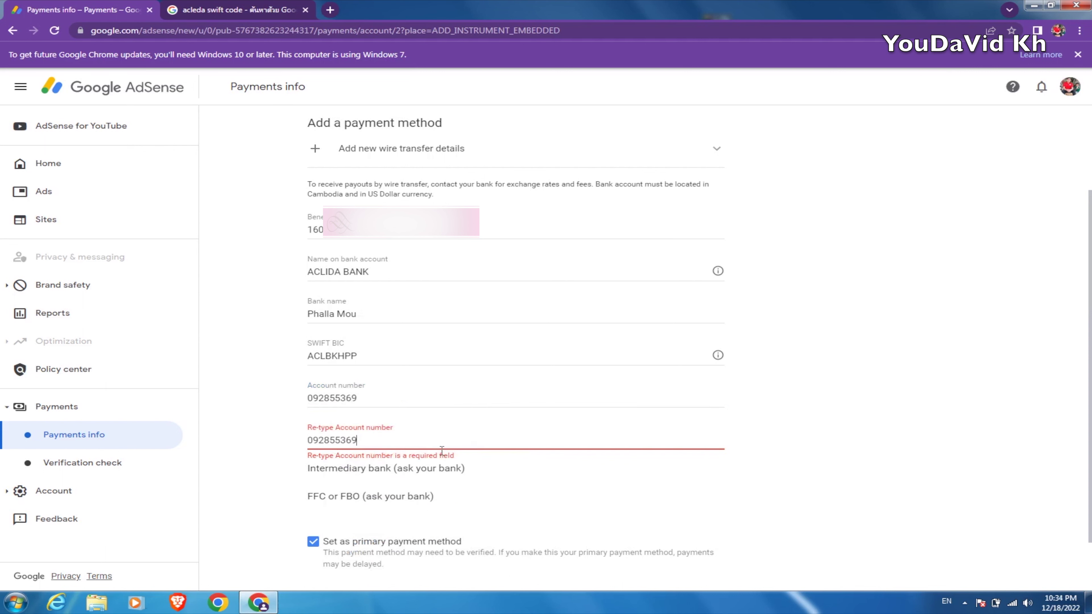
{"action": "left_click", "coordinate": [419, 407]}
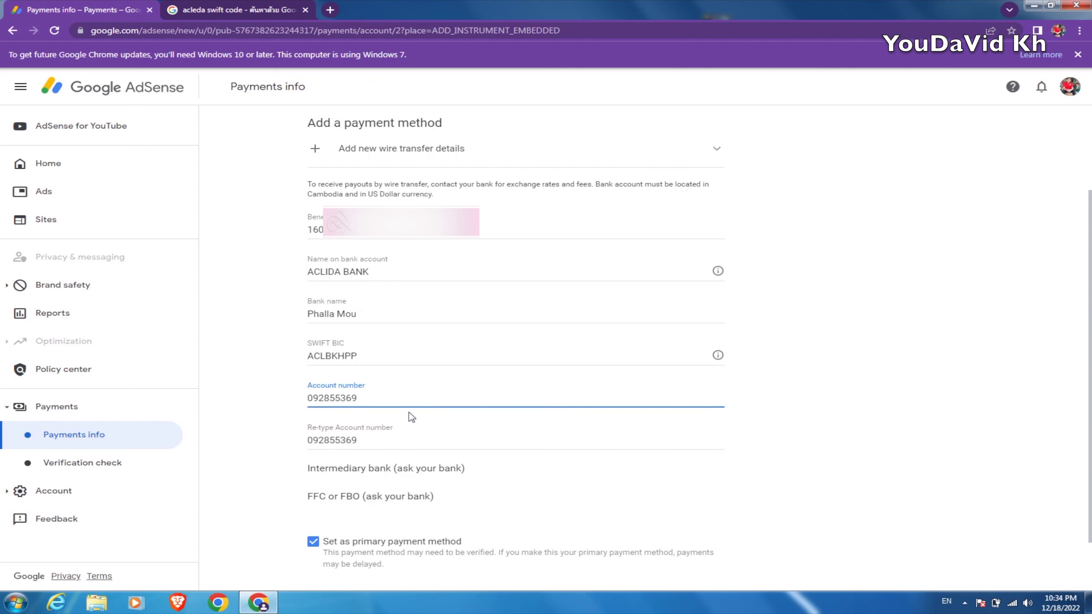
{"action": "left_click", "coordinate": [396, 442]}
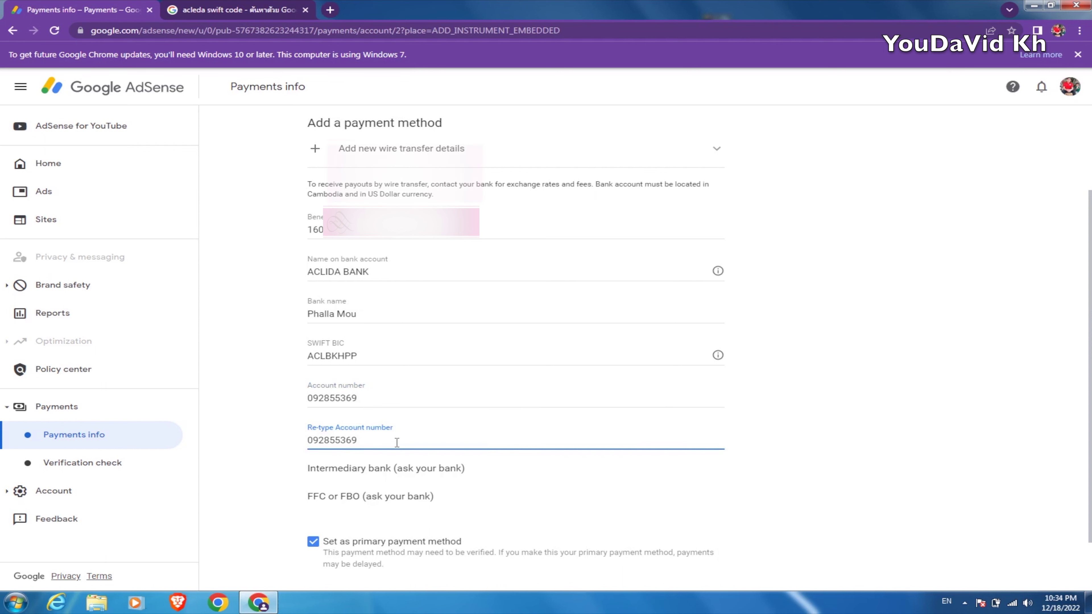
Save the wire transfer to the ACLIDA BANK account as the payment method
{"action": "scroll", "coordinate": [434, 473], "scroll_direction": "down", "scroll_amount": 2}
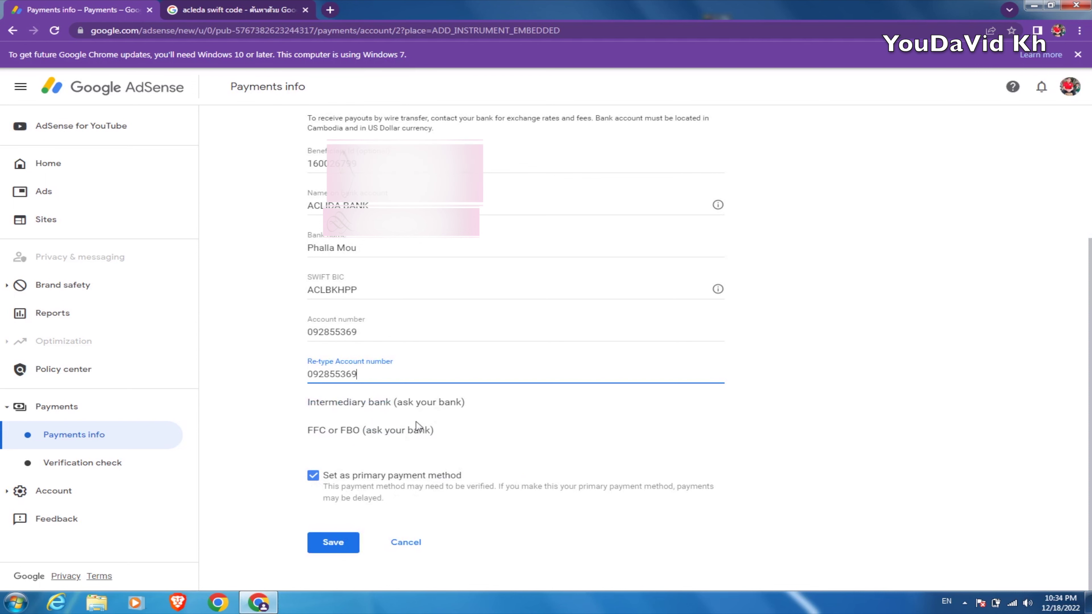
{"action": "scroll", "coordinate": [419, 426], "scroll_direction": "up", "scroll_amount": 5}
{"action": "scroll", "coordinate": [439, 370], "scroll_direction": "down", "scroll_amount": 2}
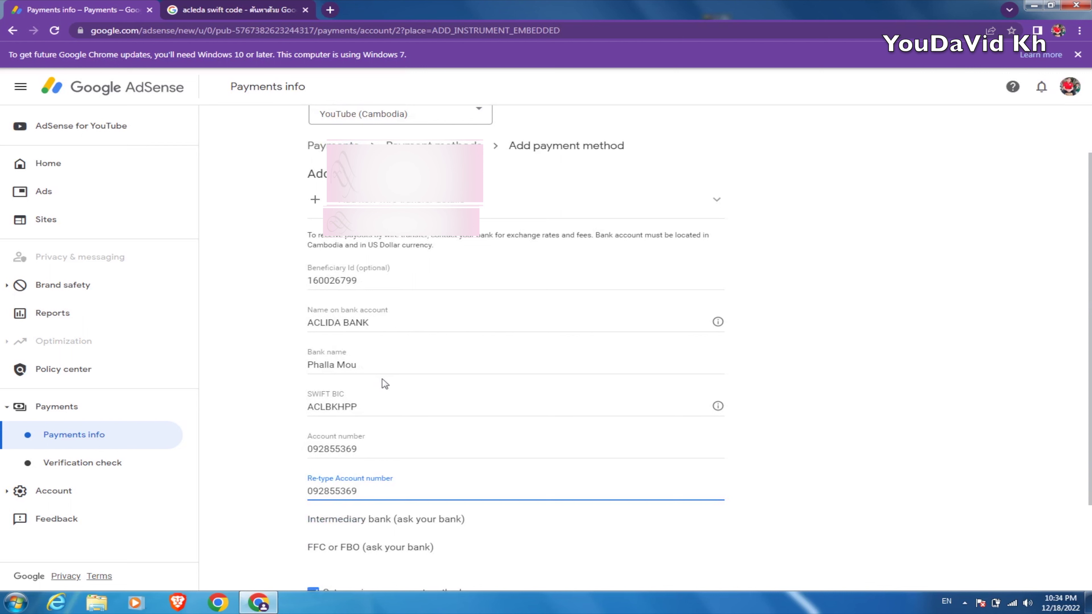
{"action": "scroll", "coordinate": [383, 384], "scroll_direction": "down", "scroll_amount": 1}
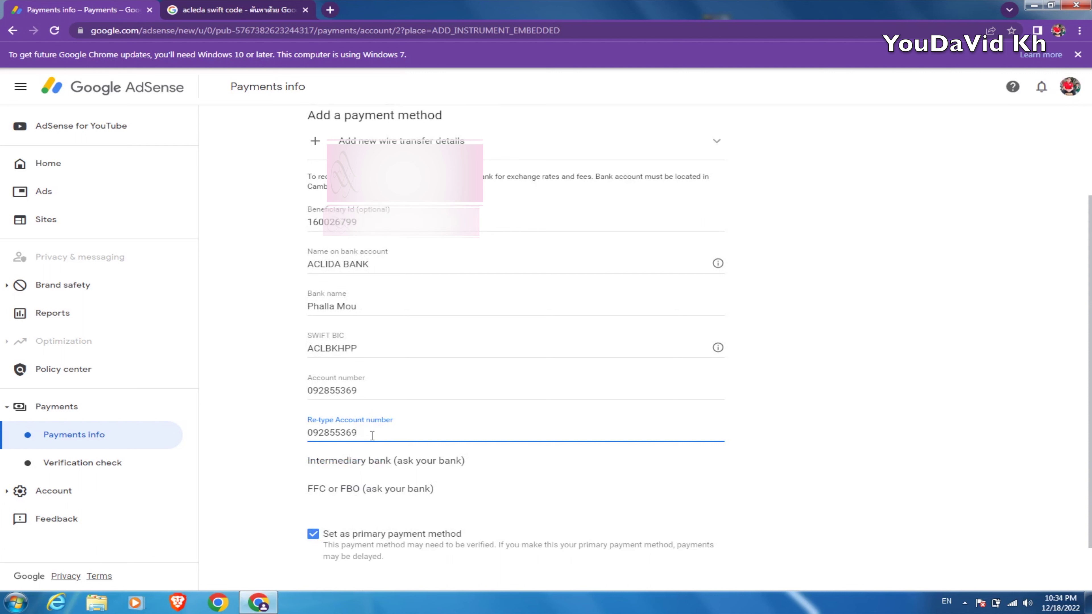
{"action": "scroll", "coordinate": [377, 404], "scroll_direction": "down", "scroll_amount": 1}
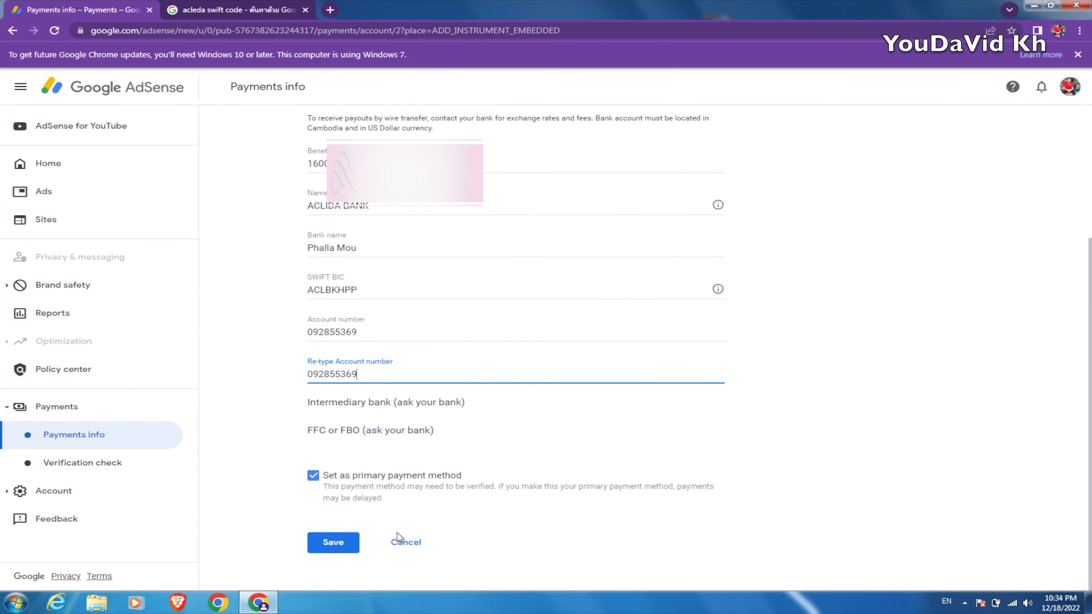
{"action": "left_click", "coordinate": [335, 548]}
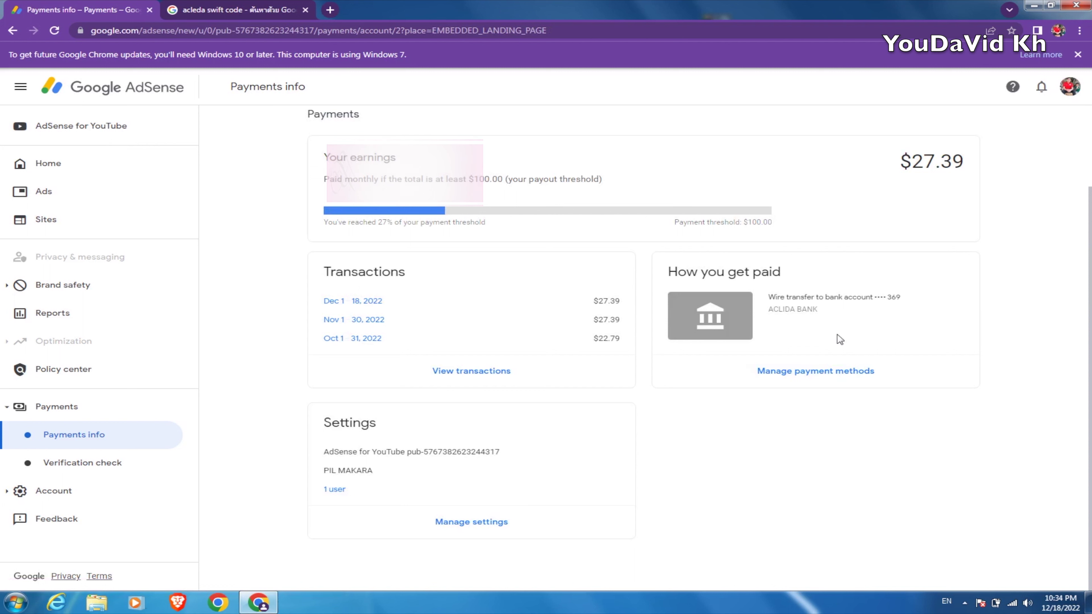
Check the ACLIDA BANK wire transfer on the How you get paid card, then go to Manage payment methods
{"action": "left_click_drag", "start_coordinate": [818, 309], "coordinate": [775, 310]}
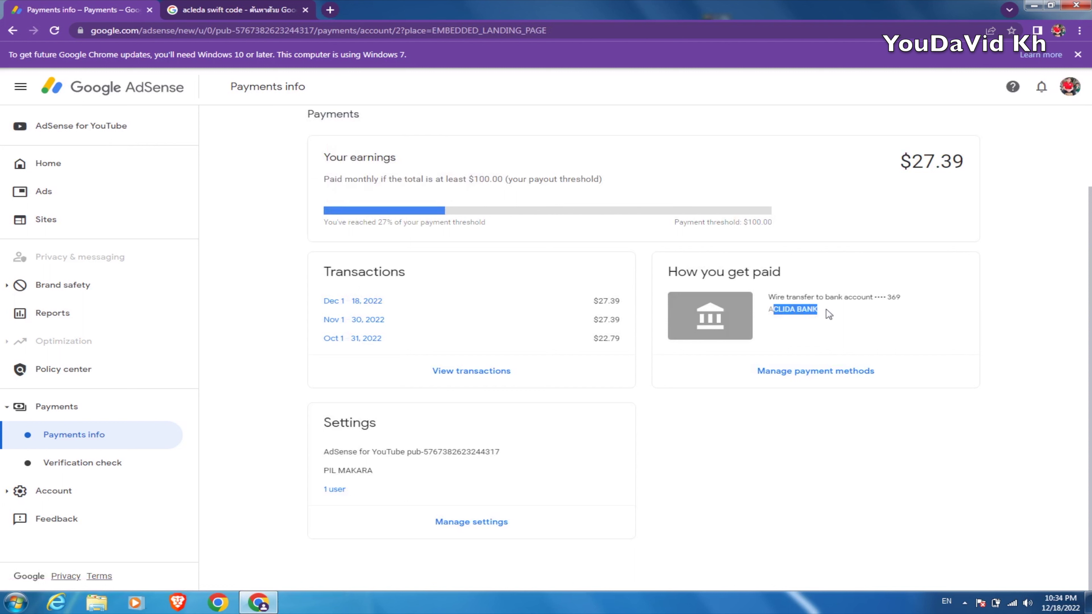
{"action": "left_click", "coordinate": [858, 315]}
{"action": "left_click", "coordinate": [805, 380]}
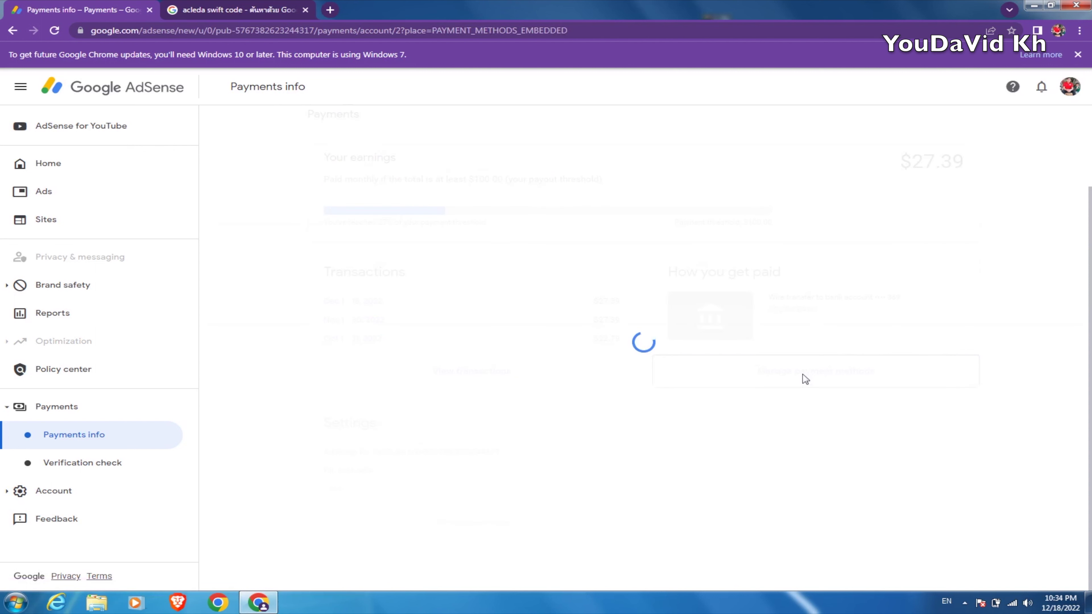